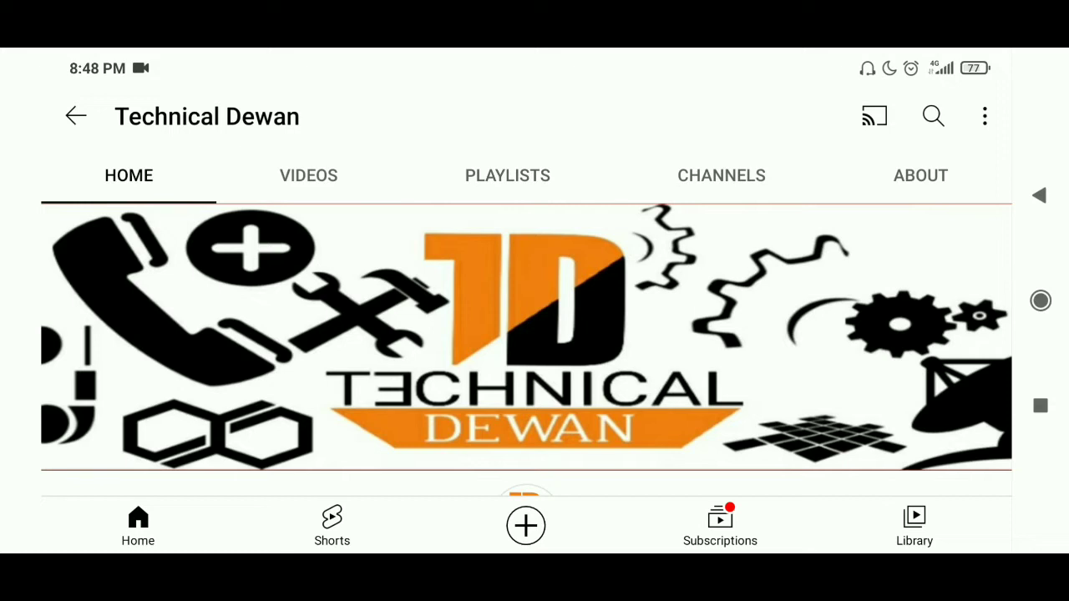
Step: Switch to the CoinDCX app and open the Help & Support 'Have more questions?' request page
left_click(1040, 406)
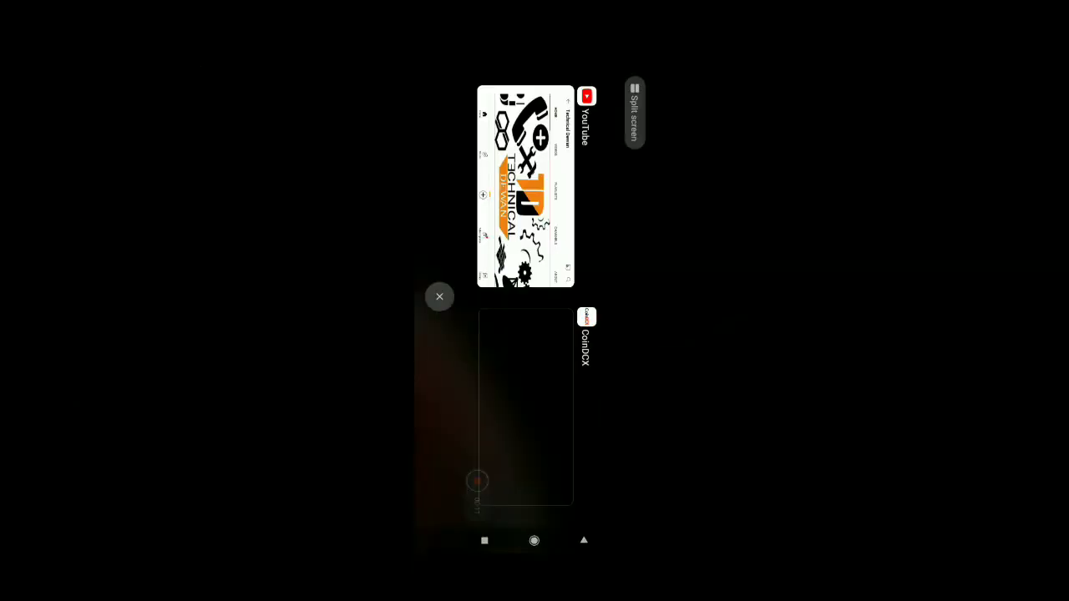
left_click(477, 481)
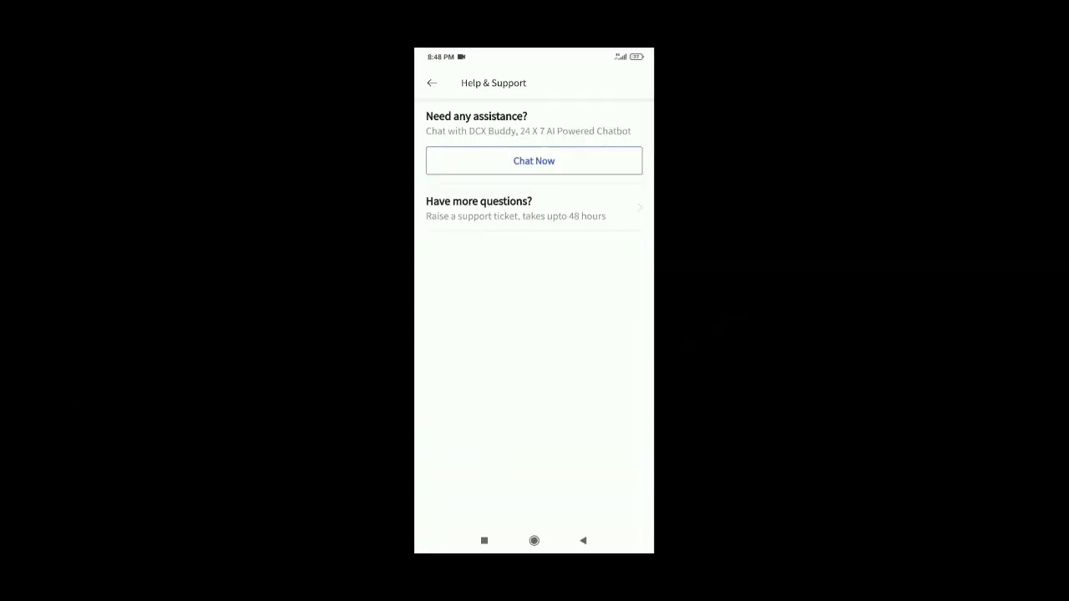
left_click(431, 82)
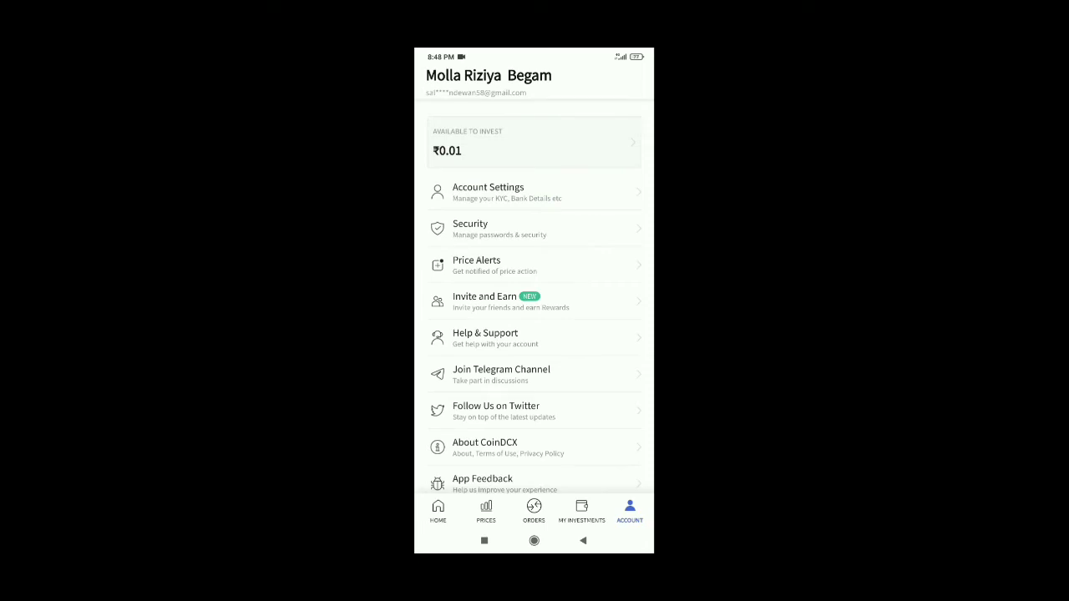
left_click(486, 337)
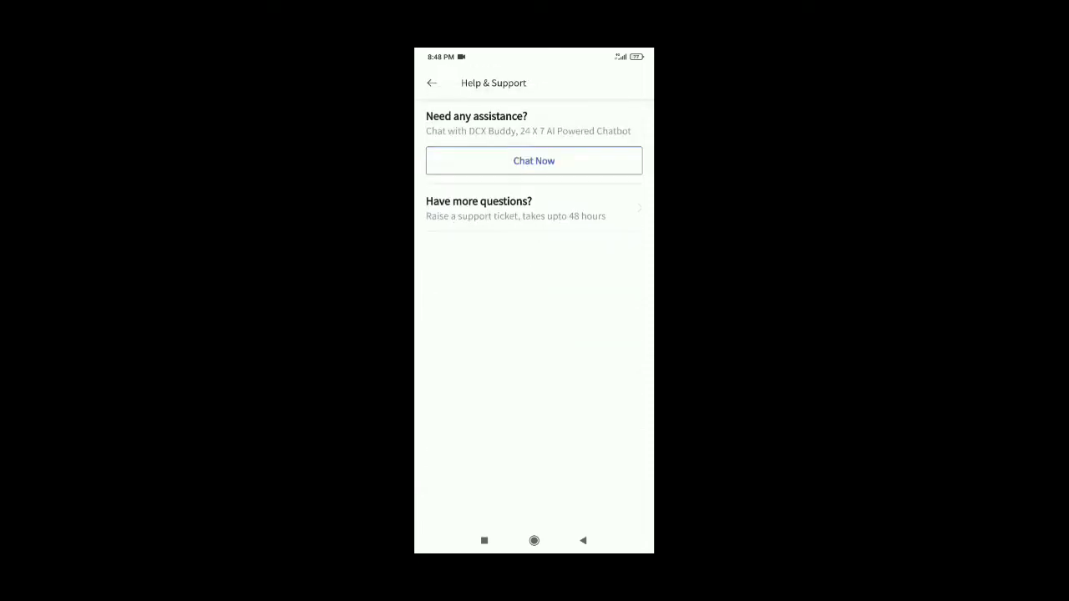
left_click(496, 207)
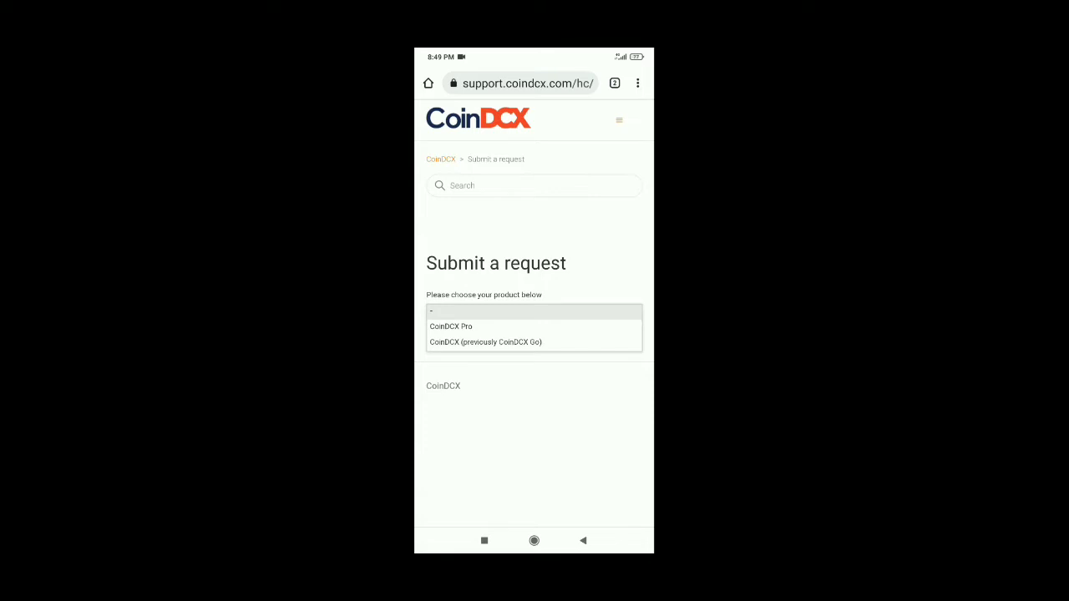
Step: Choose 'CoinDCX (previously CoinDCX Go)' as the product and scroll to the revealed form fields
left_click(486, 341)
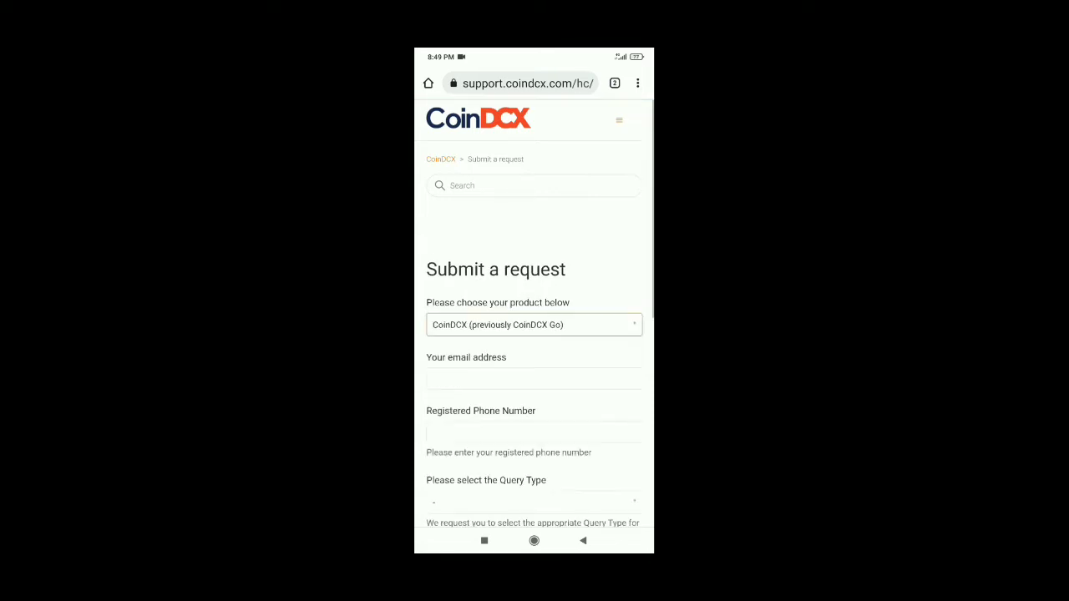
scroll(535, 334, "down", 3)
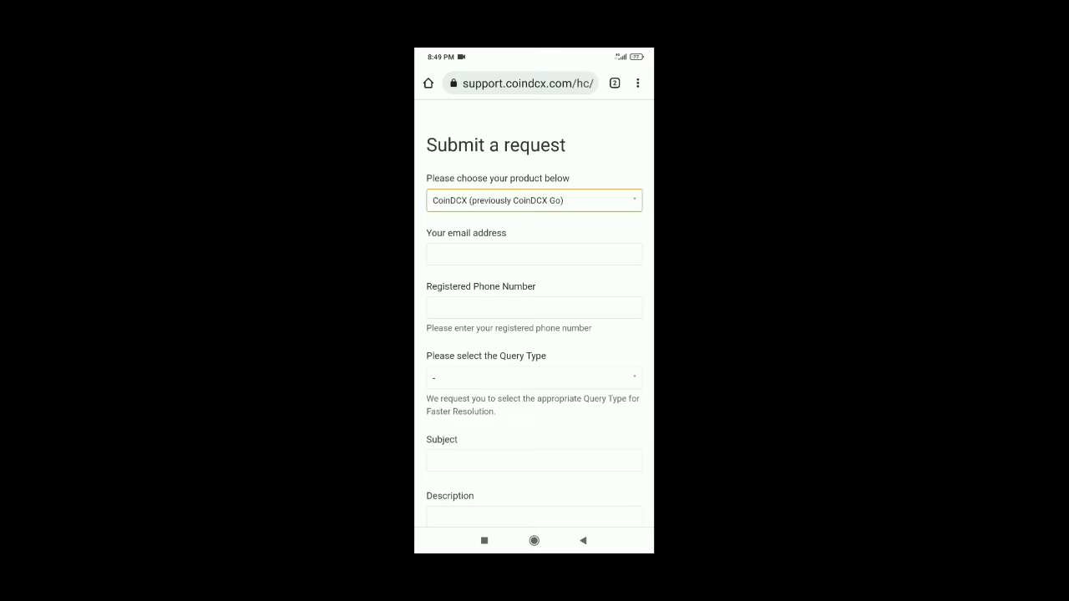
left_click(535, 254)
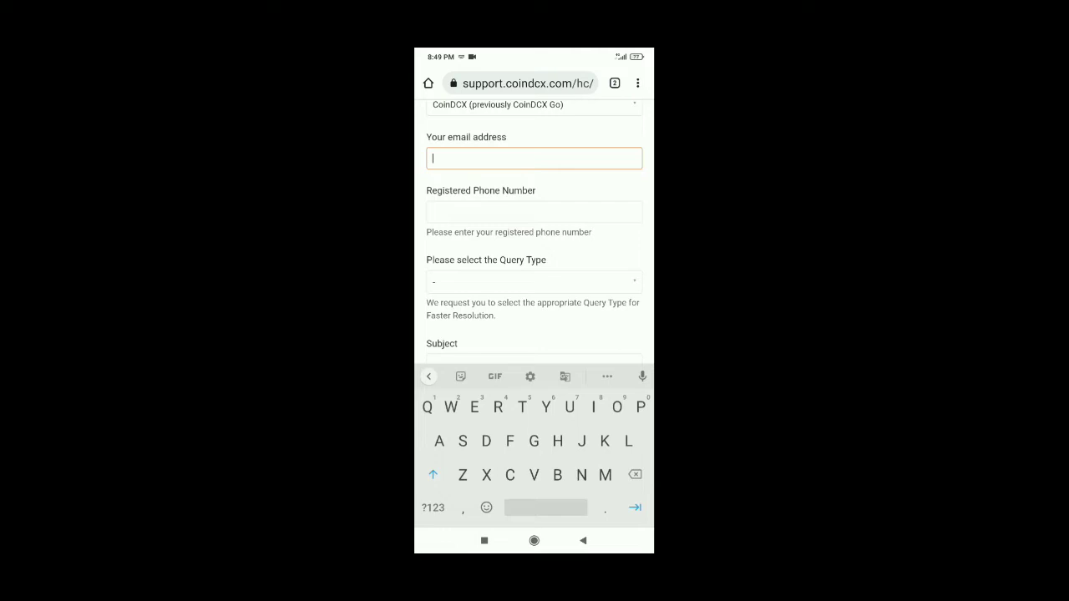
scroll(535, 234, "down", 2)
scroll(535, 234, "down", 1)
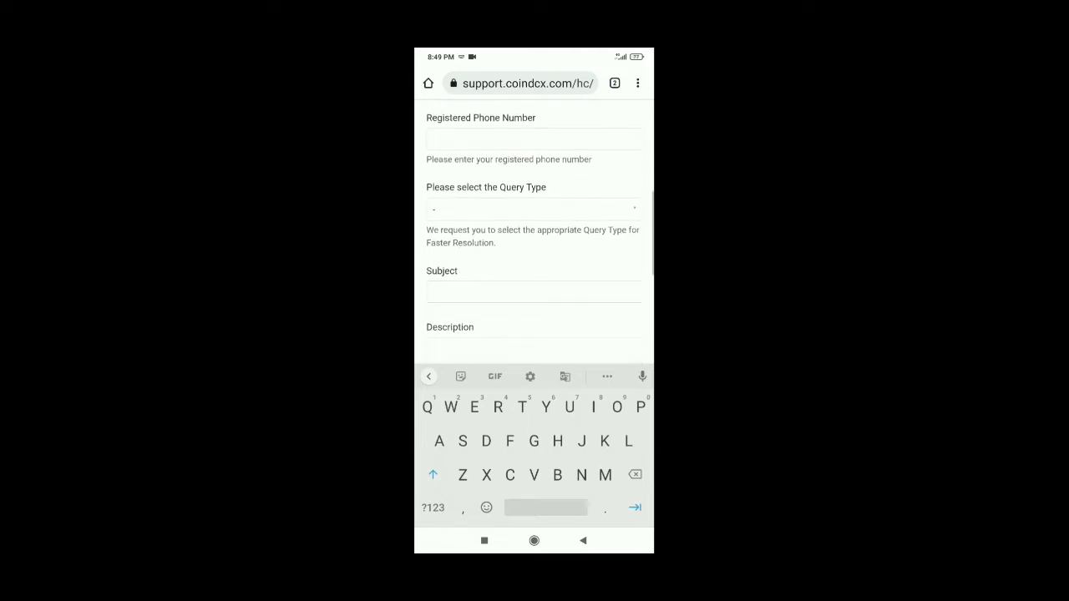
left_click(534, 140)
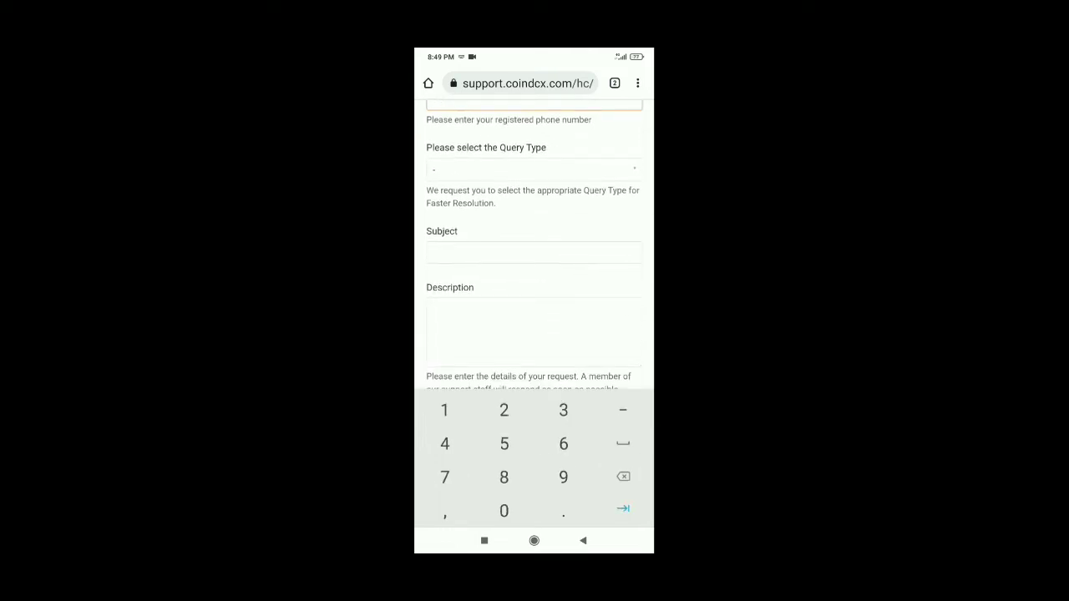
Step: Set Query Type to 'Account Management & Changes' and Issue Type to 'Need Help with Name Change'
left_click(534, 169)
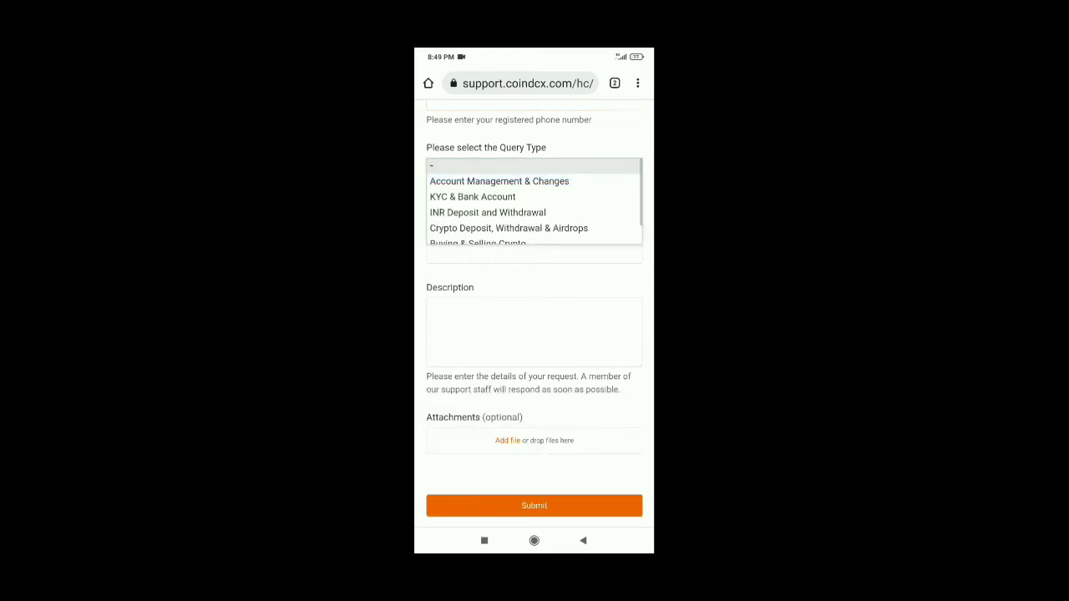
left_click(498, 181)
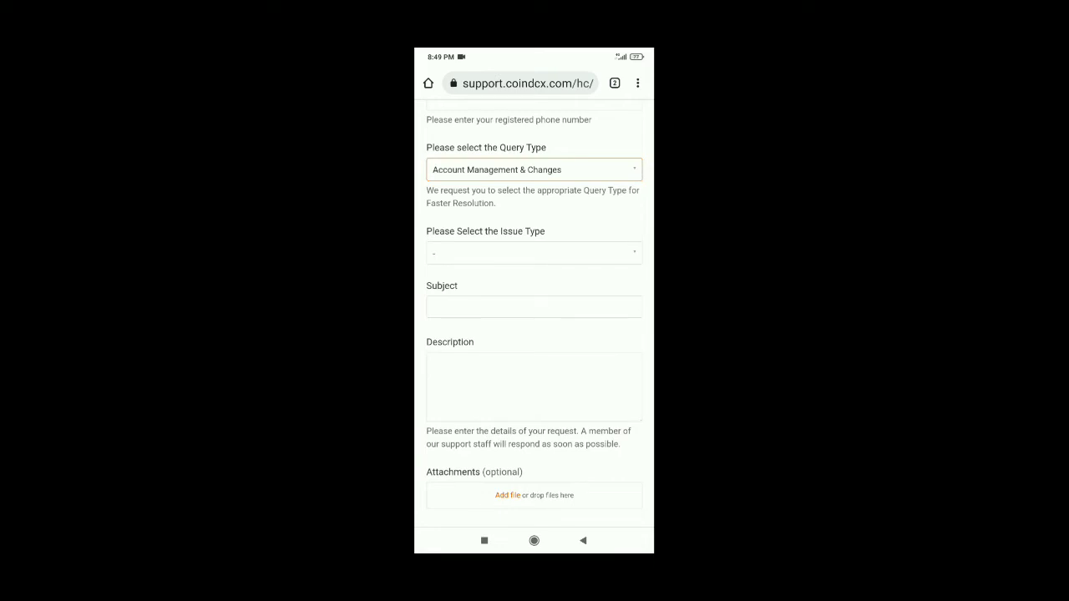
left_click(534, 253)
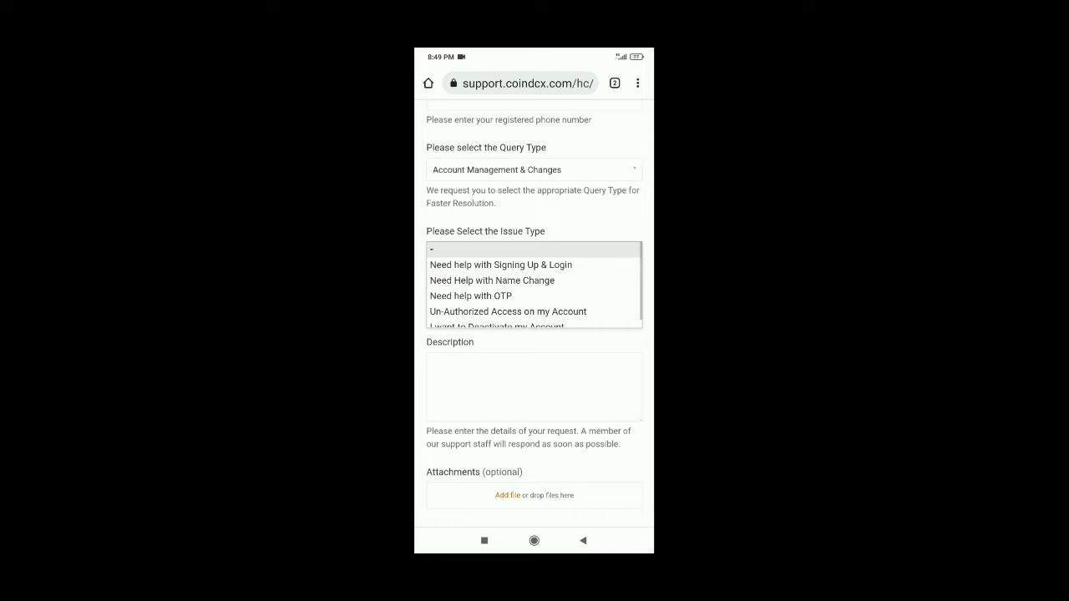
left_click(492, 280)
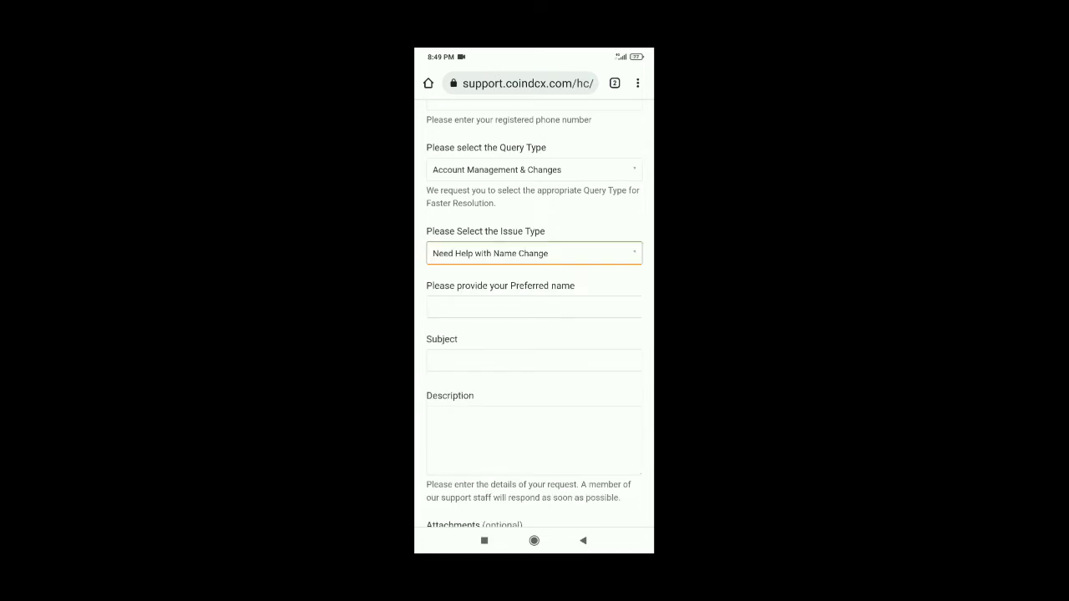
left_click(534, 306)
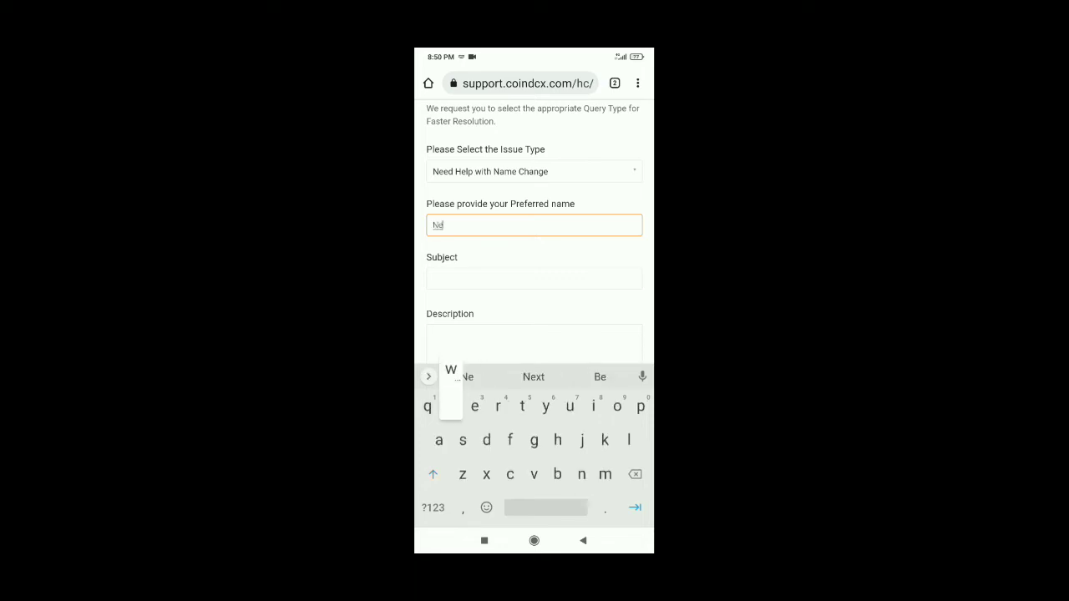
Step: Enter 'New name' as the preferred name and 'Request to change name' as the subject
type("w name")
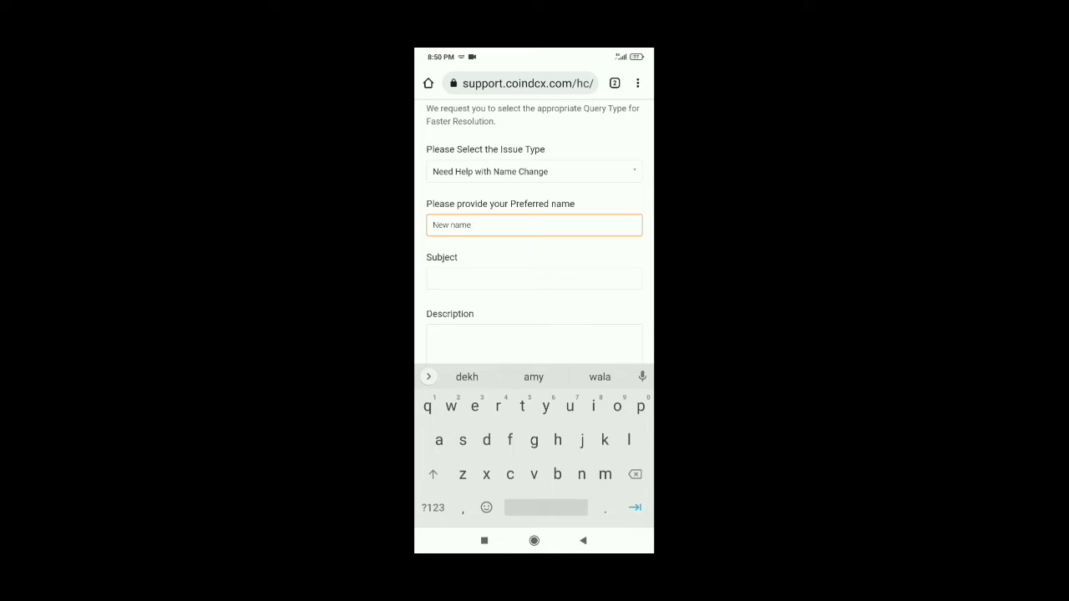
key("Tab")
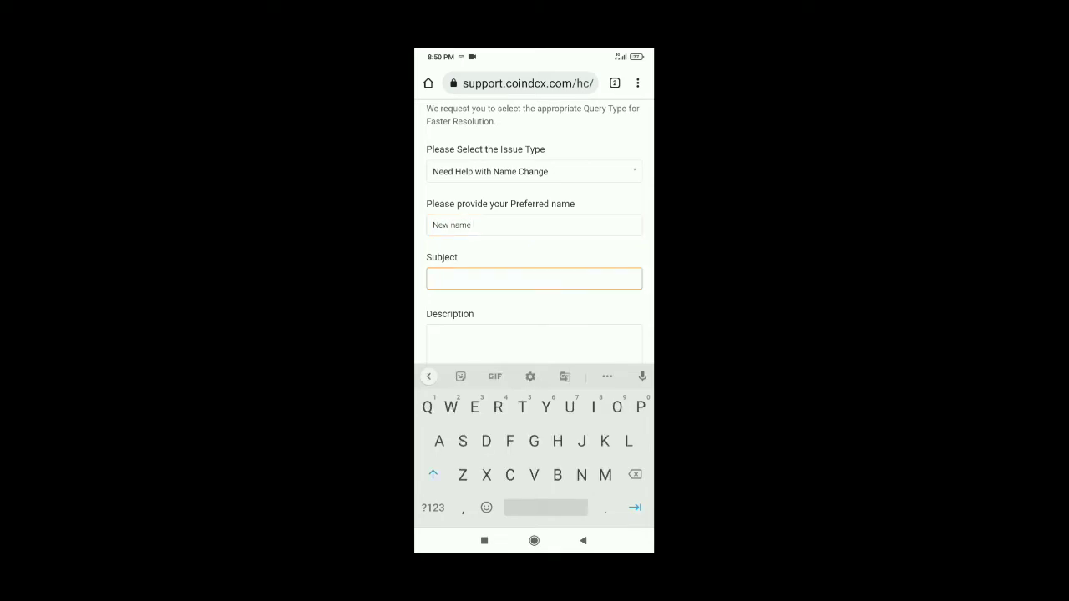
type("Re")
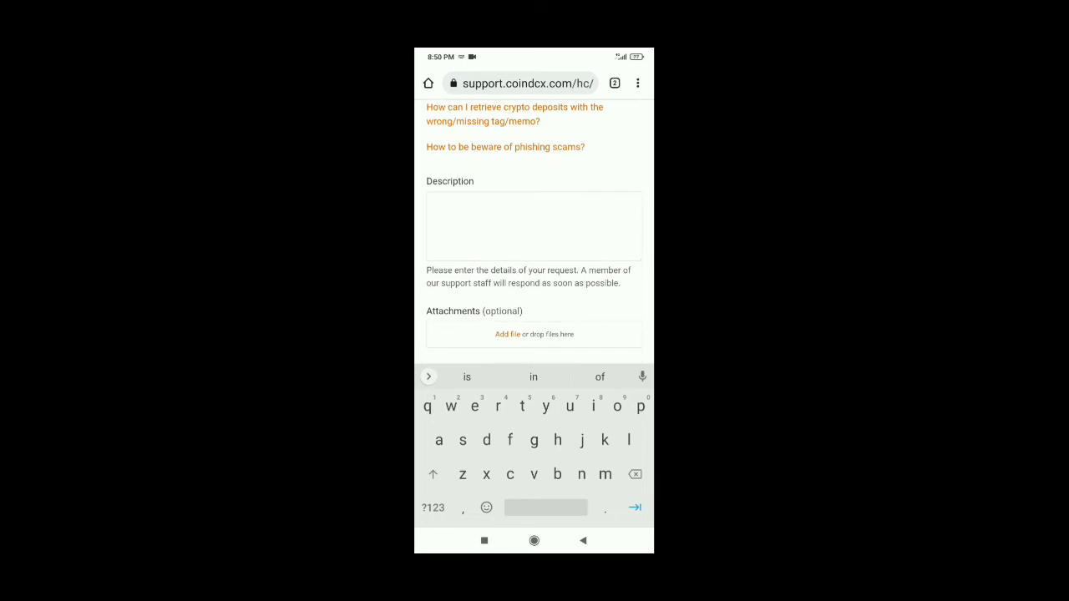
Step: Paste the prepared name-change request message, ending with 'Thank you.', into the Description box
left_click(534, 226)
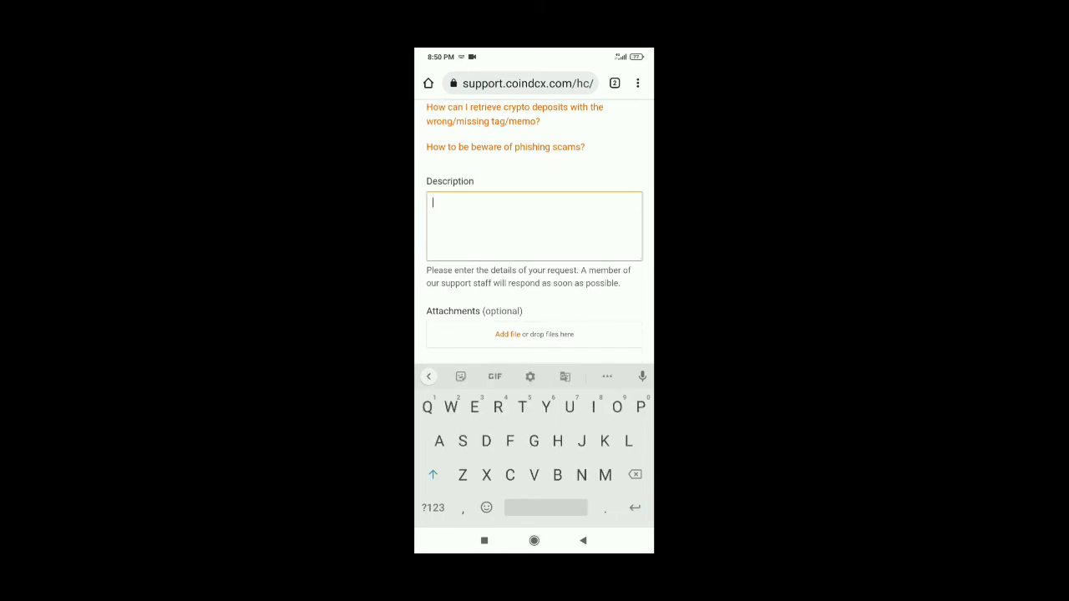
left_click(433, 209)
left_click(446, 178)
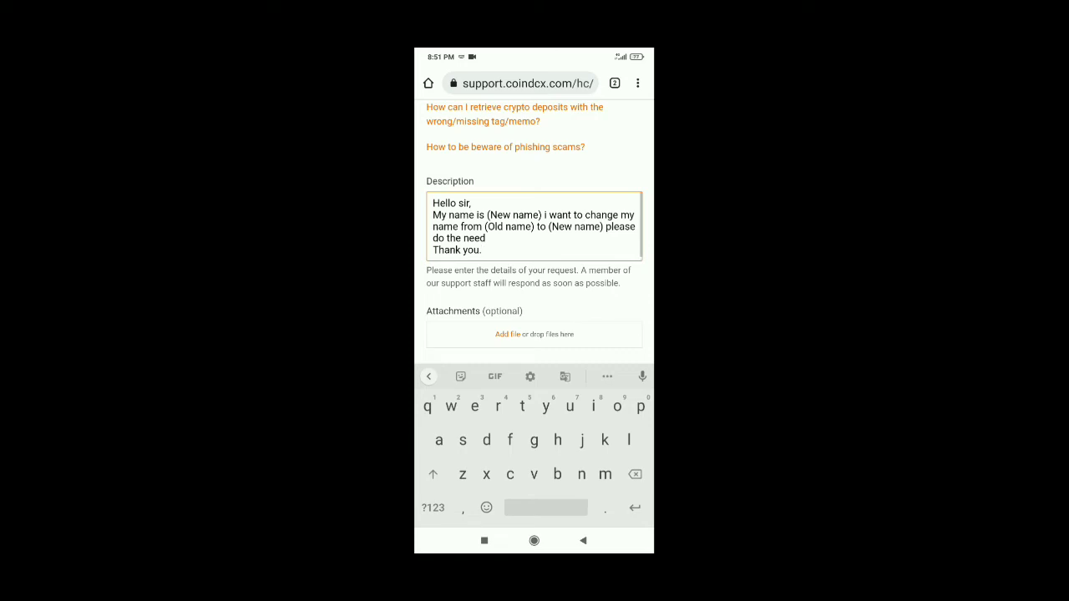
scroll(534, 233, "down", 2)
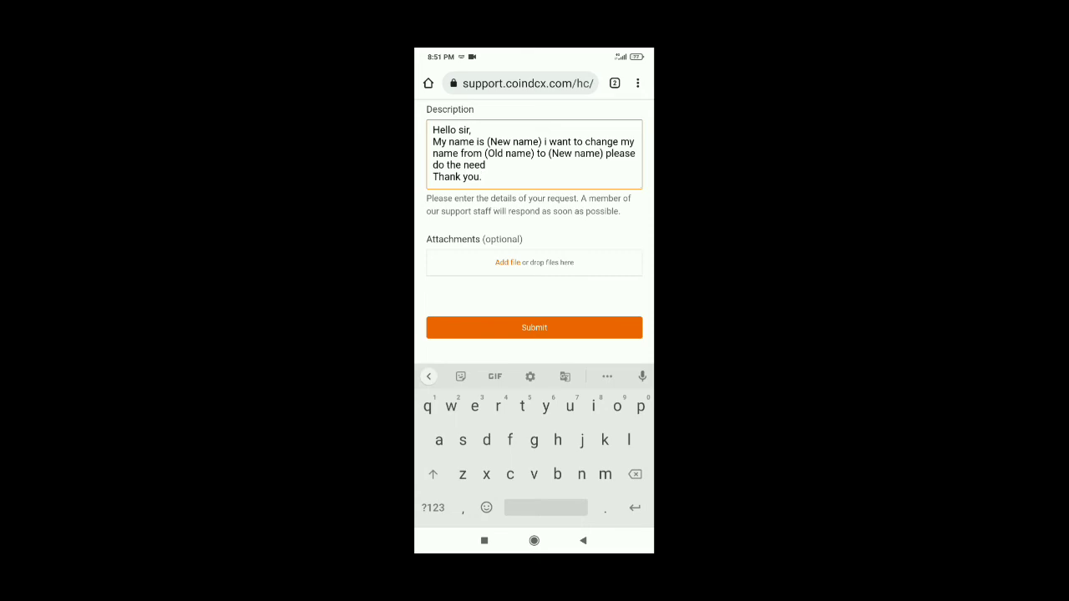
scroll(535, 217, "up", 1)
scroll(535, 218, "down", 3)
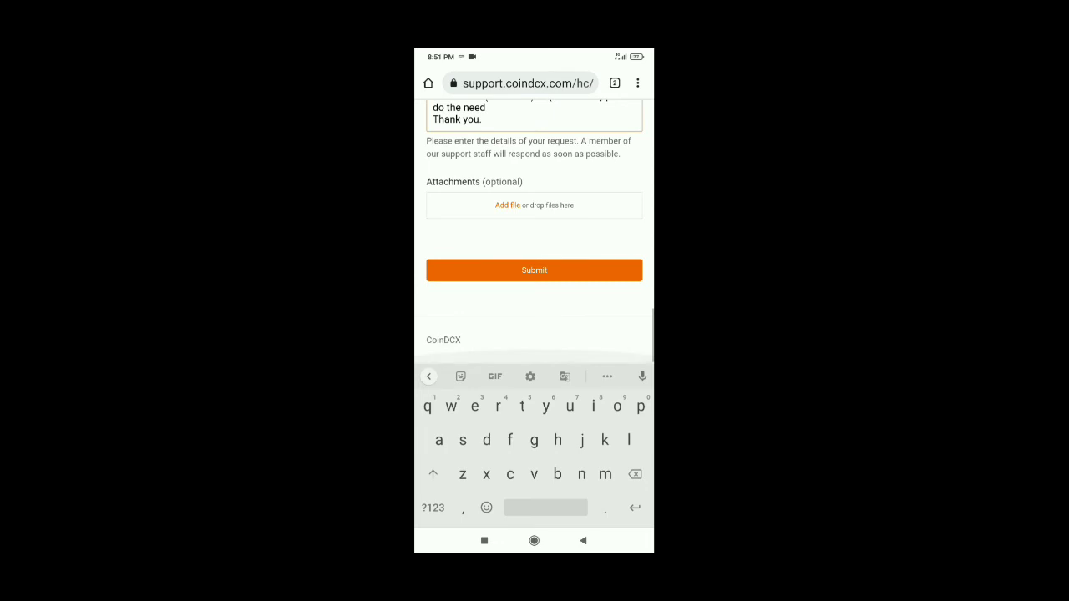
scroll(534, 234, "up", 1)
scroll(534, 233, "down", 1)
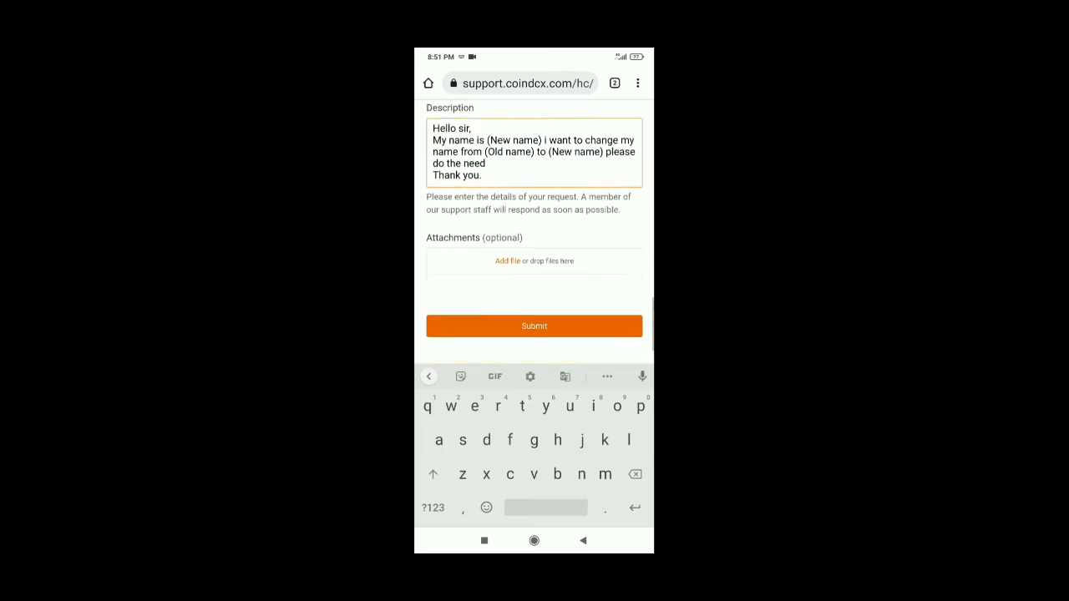
scroll(535, 234, "up", 10)
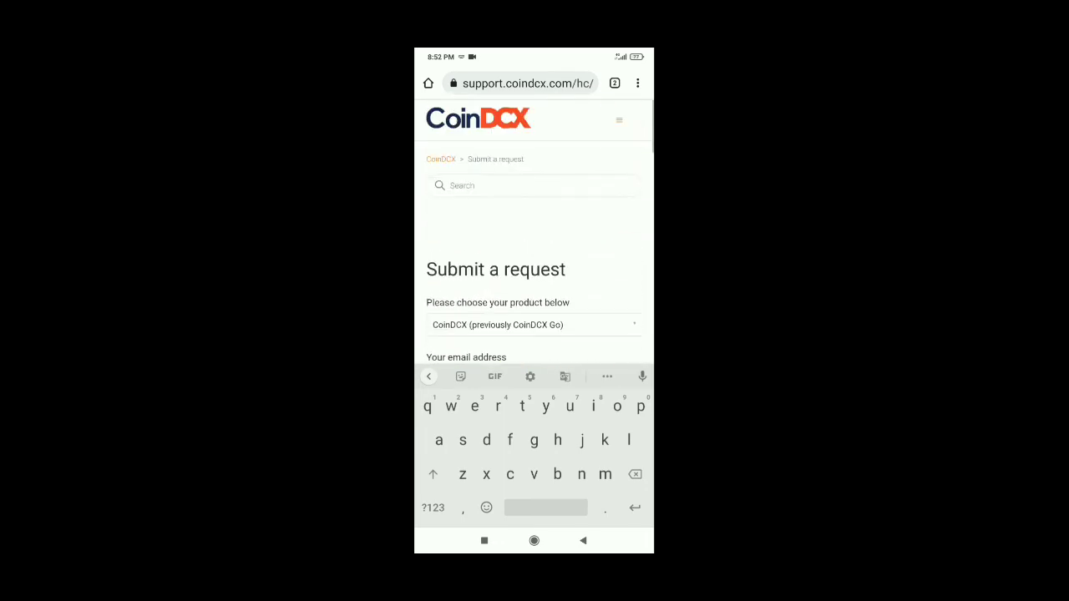
scroll(535, 234, "down", 5)
scroll(534, 234, "up", 1)
scroll(535, 234, "down", 10)
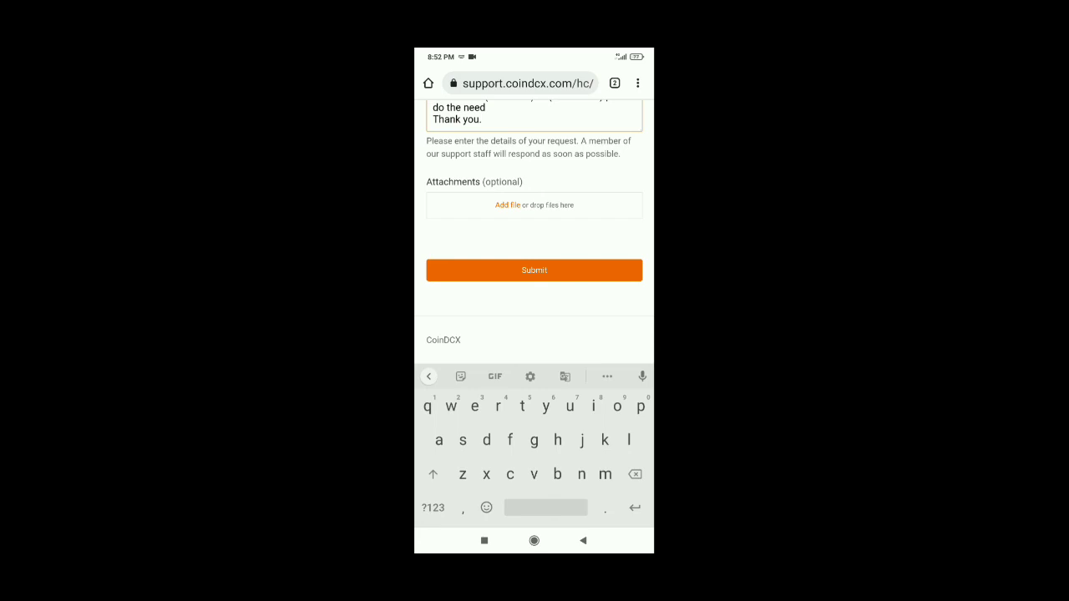
scroll(535, 226, "up", 3)
scroll(535, 226, "up", 3)
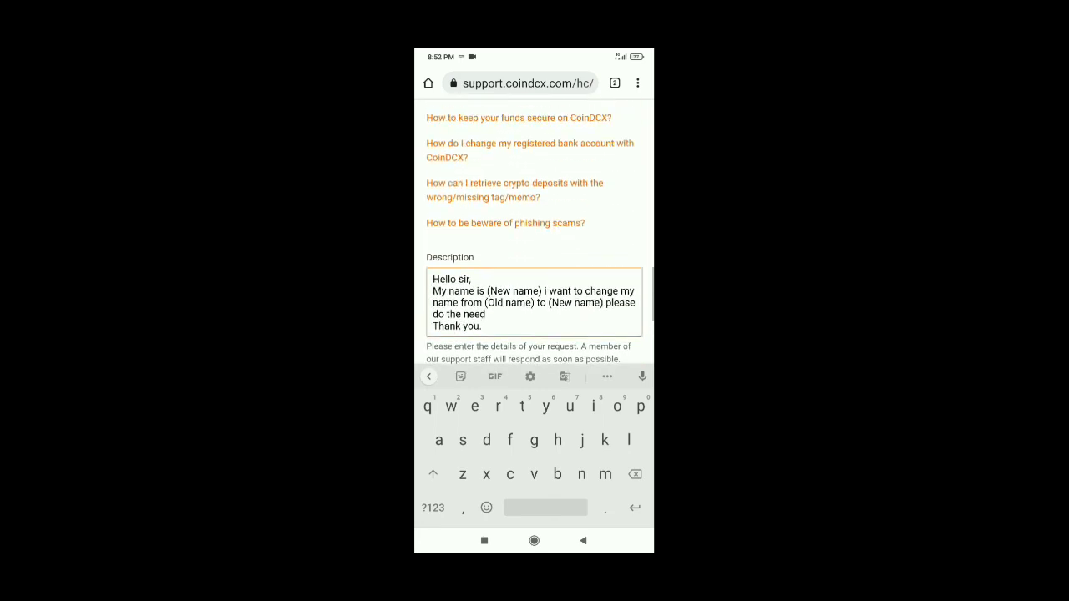
scroll(535, 234, "up", 2)
scroll(534, 234, "up", 5)
scroll(535, 234, "up", 5)
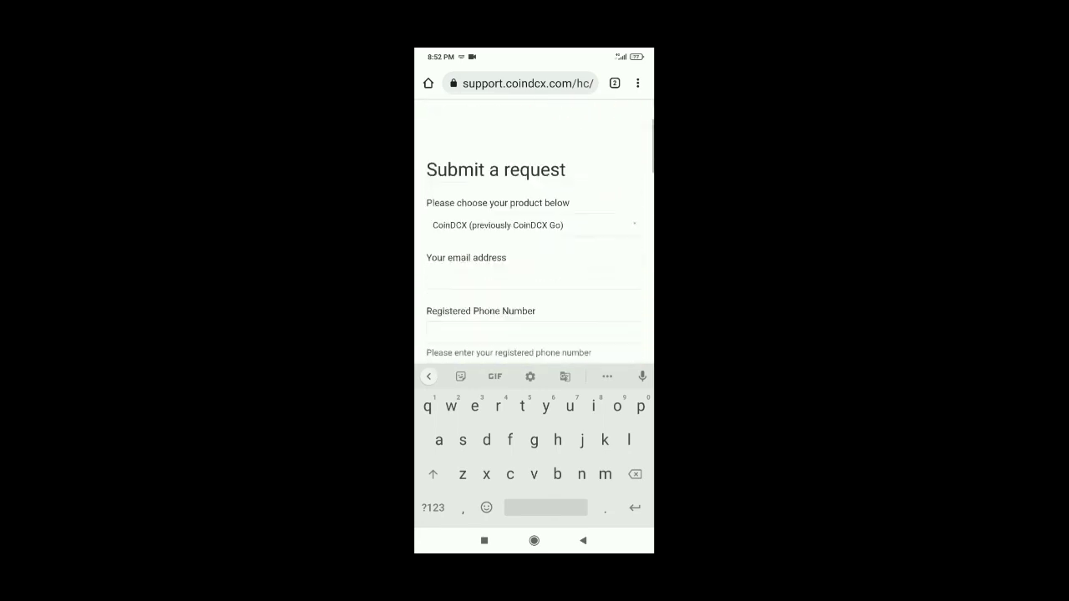
scroll(535, 234, "down", 5)
scroll(535, 234, "up", 5)
scroll(535, 234, "down", 1)
scroll(534, 234, "down", 5)
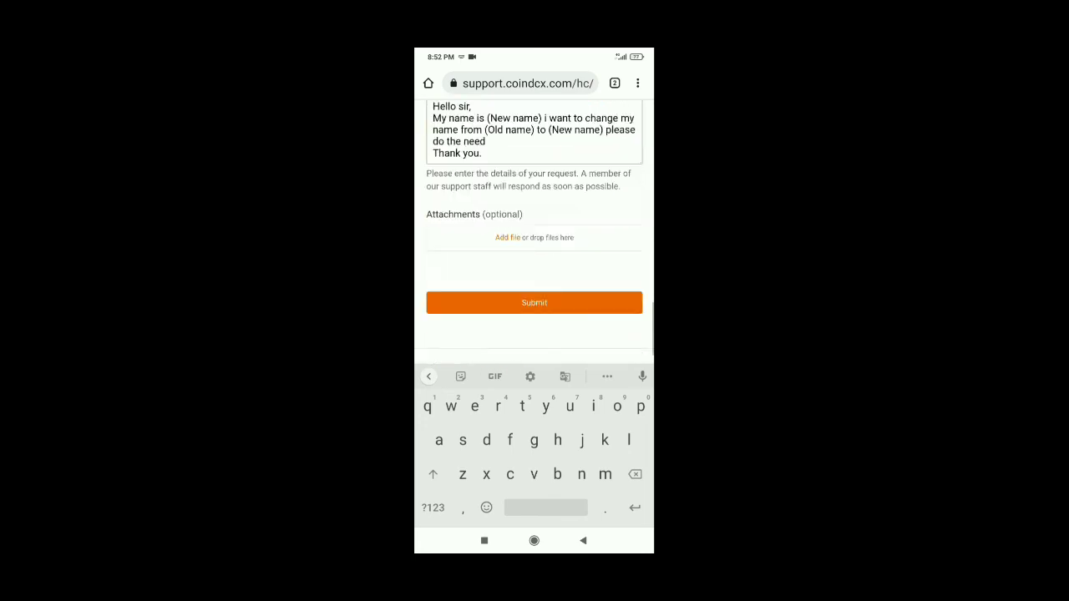
scroll(534, 226, "up", 5)
scroll(535, 225, "up", 5)
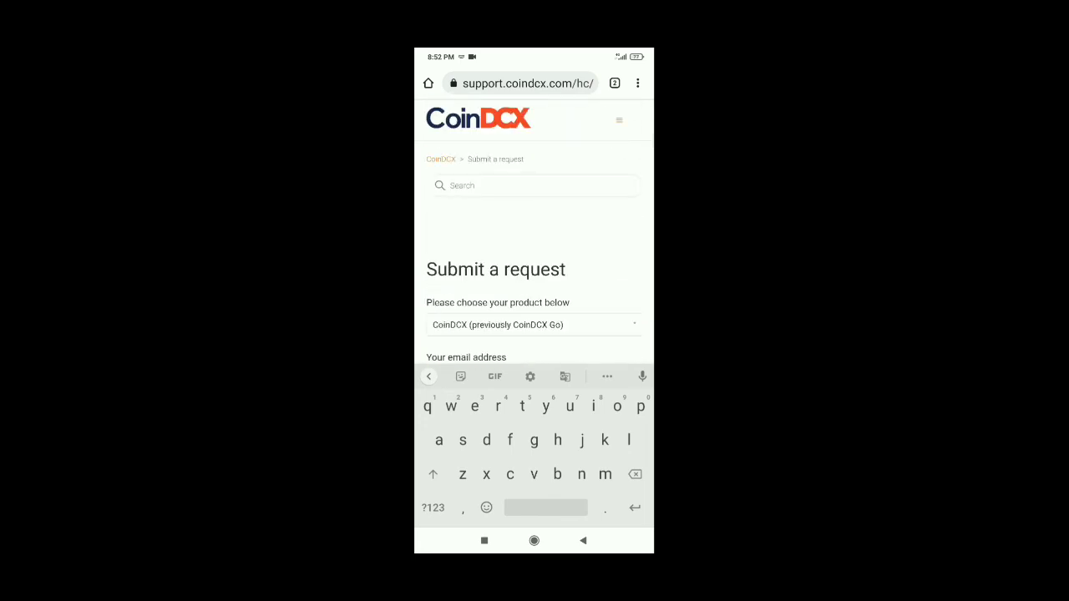